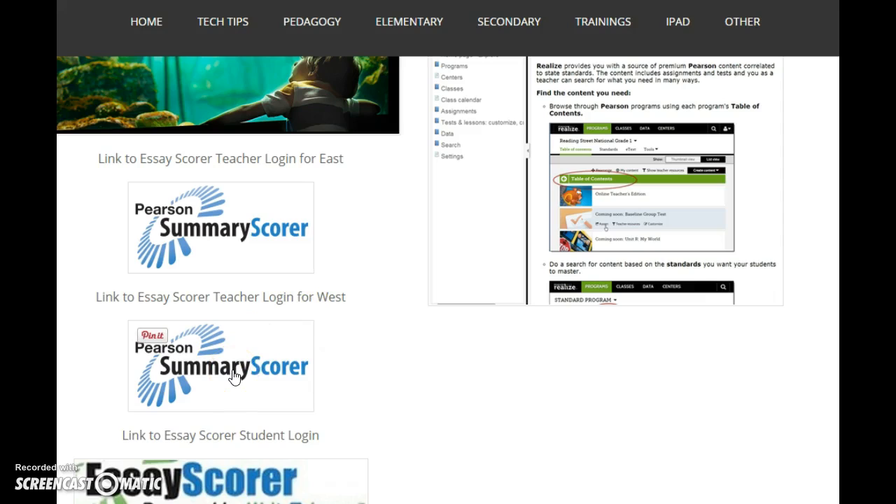
Open the Essay Scorer teacher login for West and log in with the prefilled credentials
left_click(234, 377)
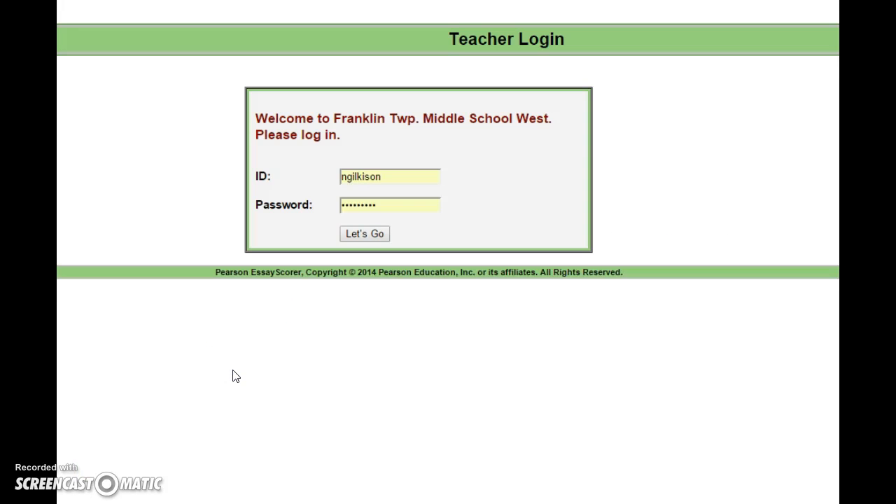
left_click(250, 354)
left_click(344, 245)
left_click(380, 233)
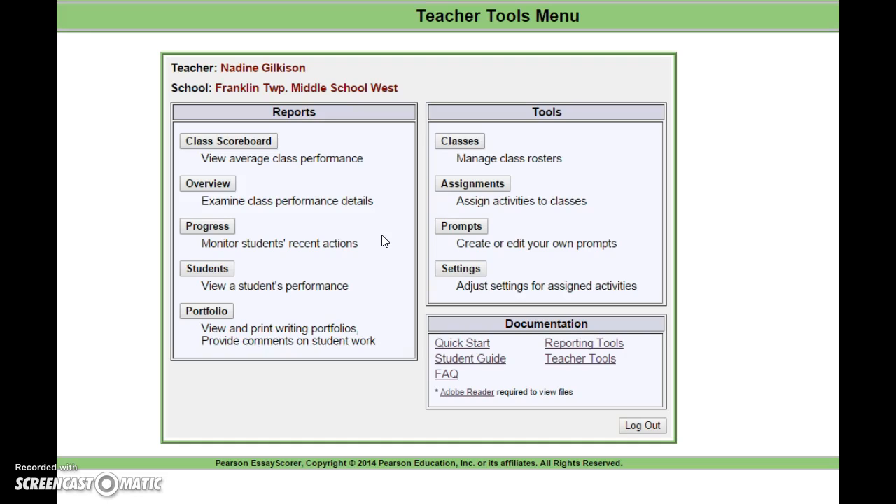
Open the Assignments tool and choose the teacher's test class
left_click(467, 188)
left_click(455, 144)
left_click(472, 183)
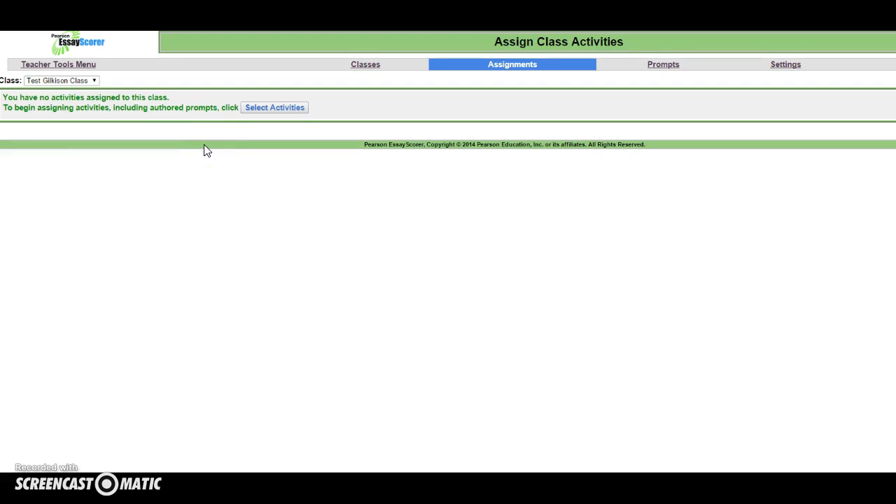
left_click(96, 82)
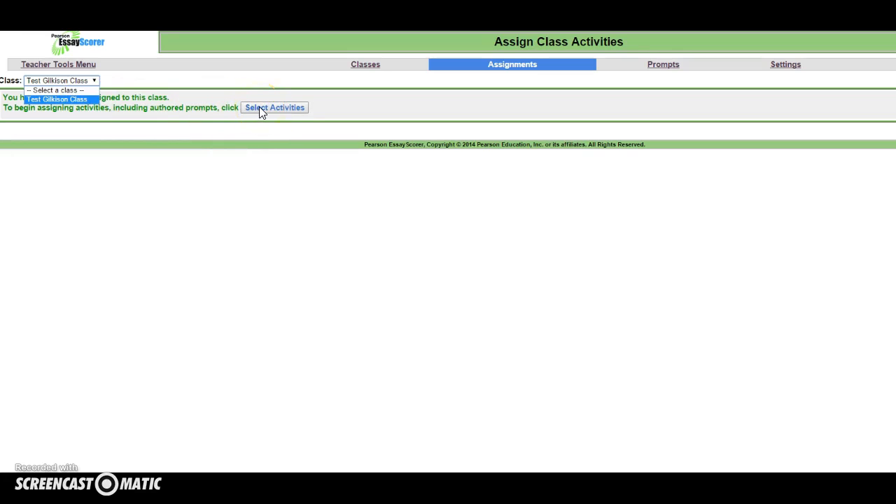
left_click(84, 101)
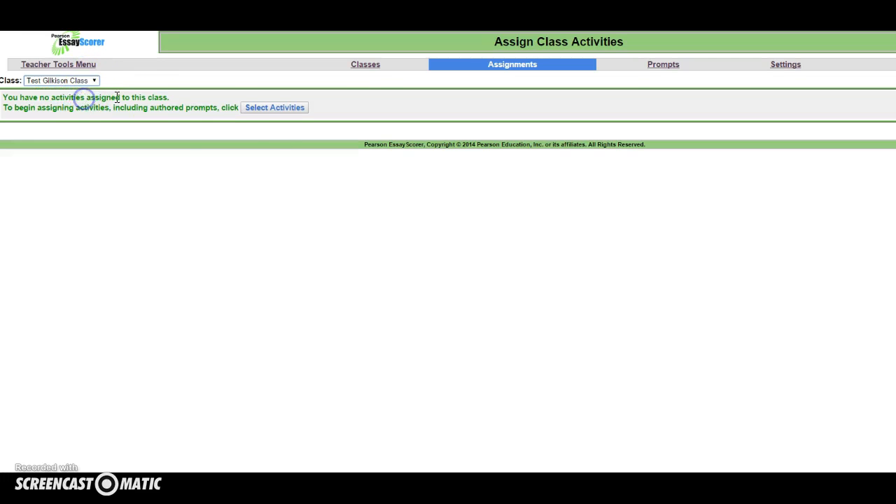
Find the grade 7 Language Arts activities, then assign "What Is a Student Leader's Most Important Role?" to the class and save
left_click(260, 109)
left_click(529, 261)
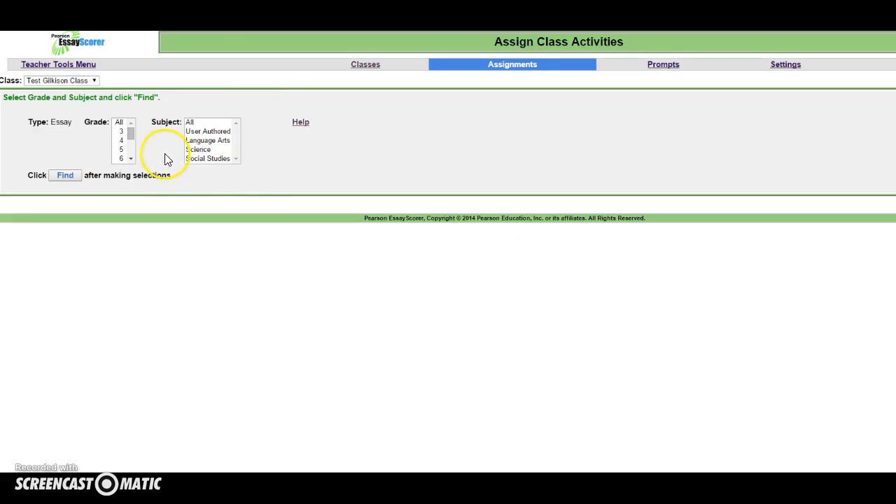
left_click(130, 159)
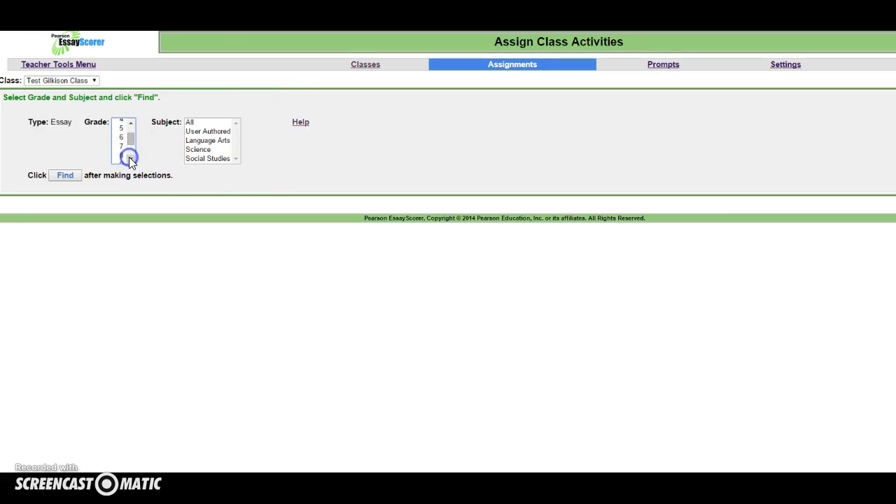
left_click(120, 146)
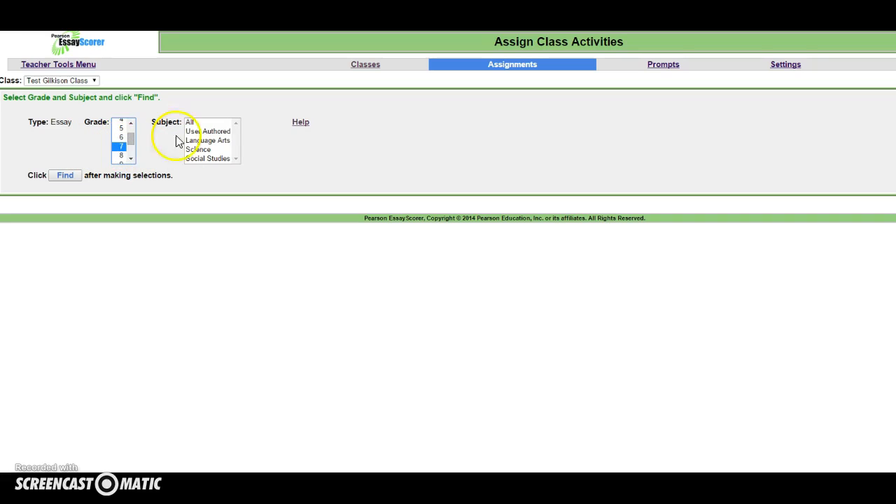
left_click(208, 141)
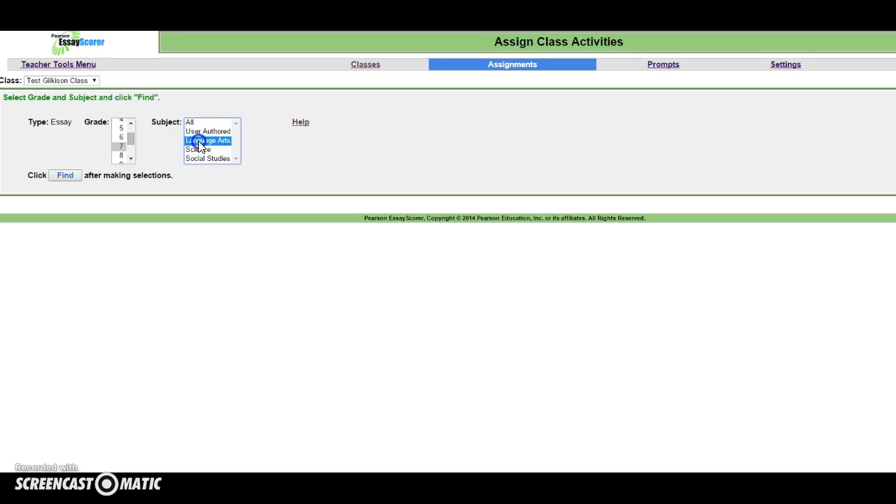
left_click(63, 176)
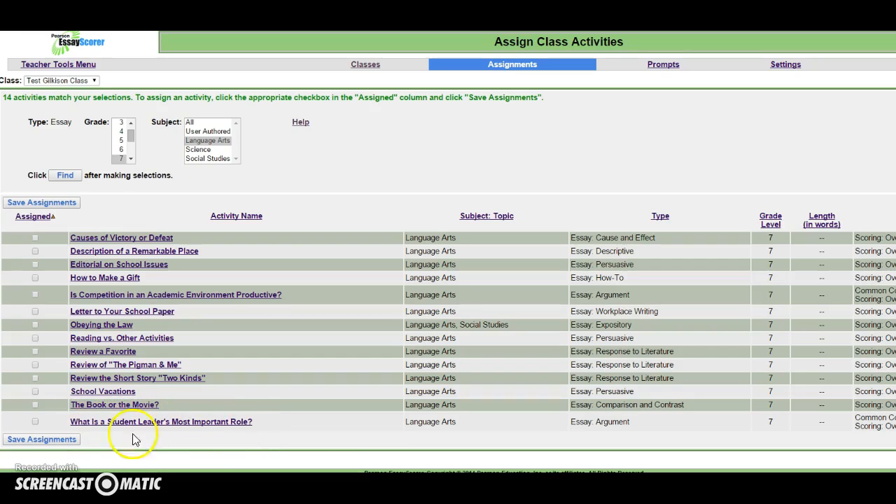
left_click(36, 423)
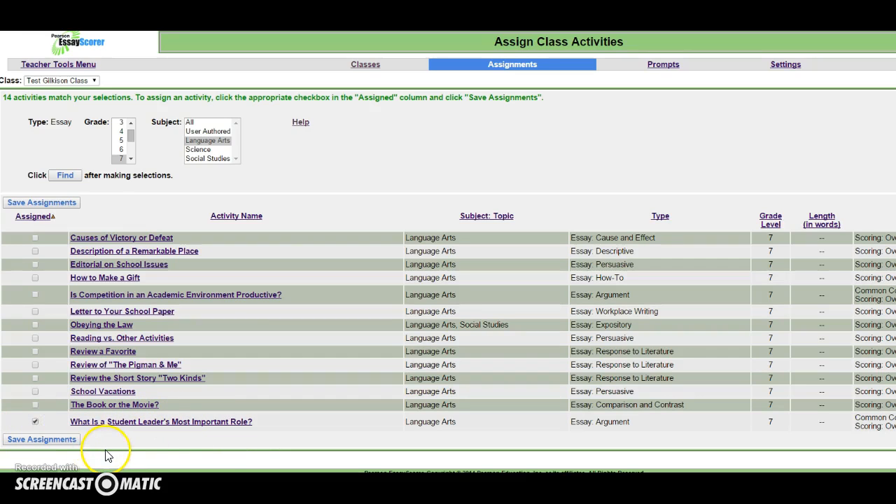
left_click(62, 440)
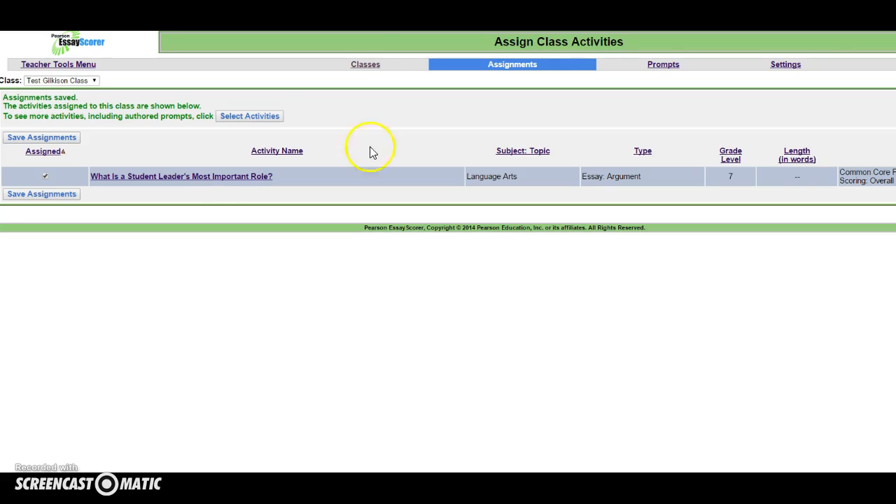
Open the settings of the activity "What Is a Student Leader's Most Important Role?" and set its maximum attempts to 3
left_click(789, 67)
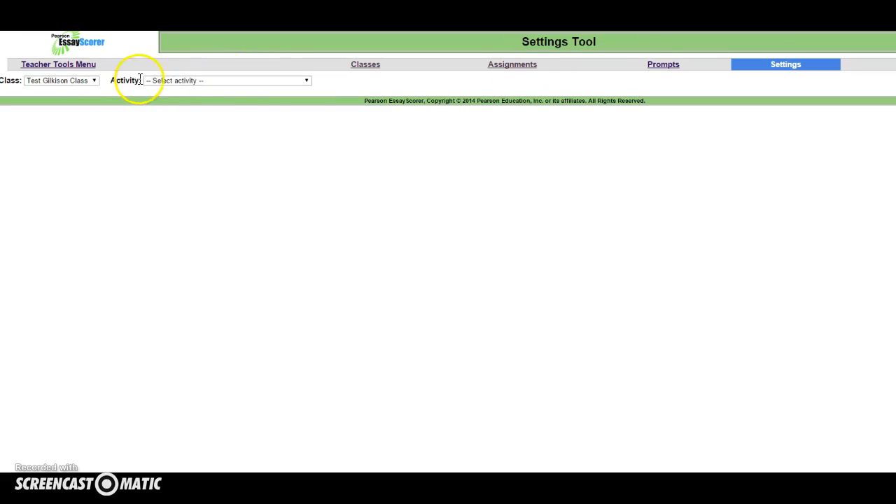
left_click(176, 82)
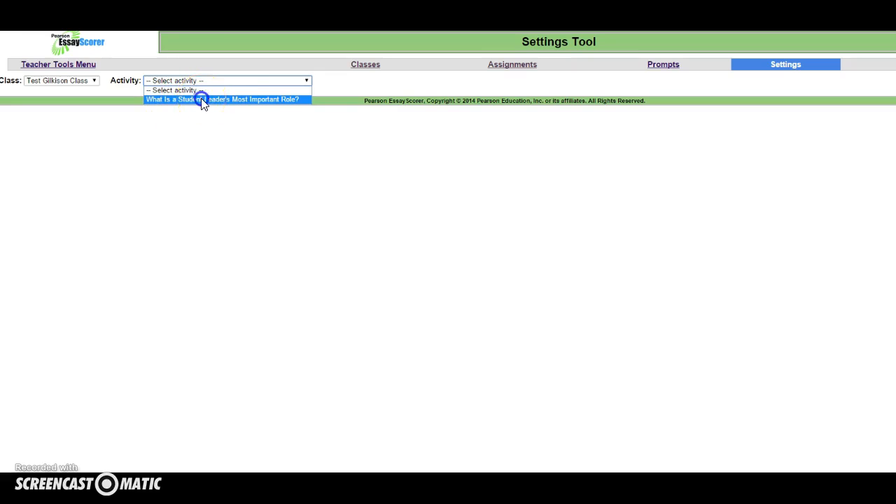
left_click(202, 100)
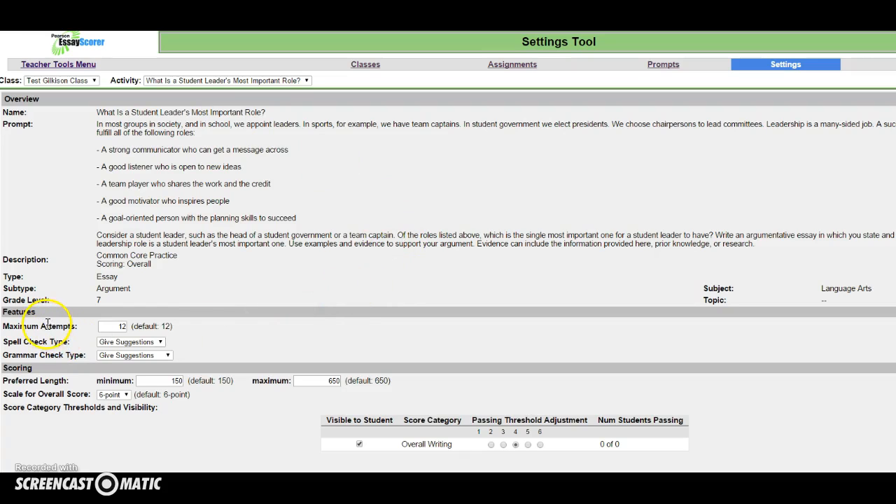
left_click(122, 326)
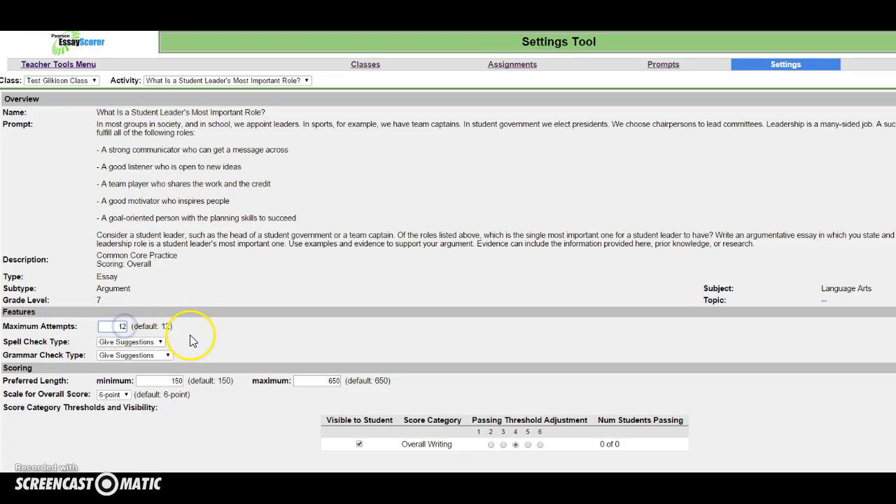
key("BackSpace")
left_click(188, 335)
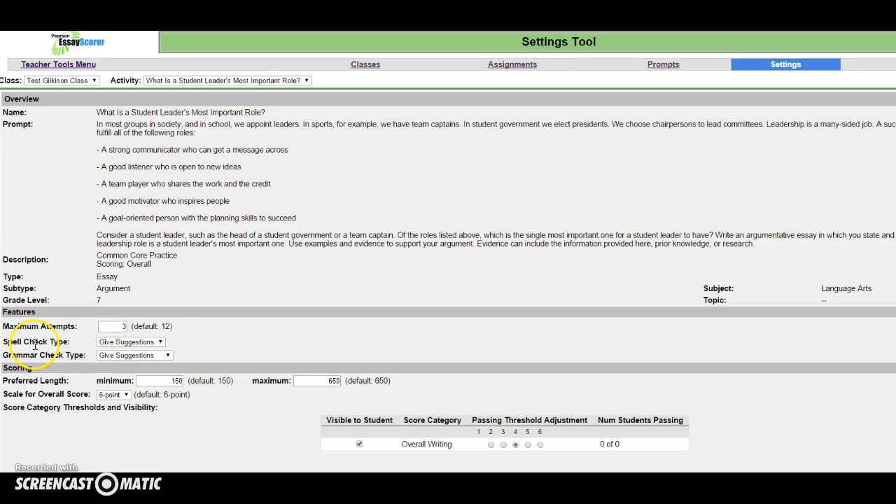
Set the spell check type to No Spell Check and the grammar check type to No Grammar Check
left_click(138, 343)
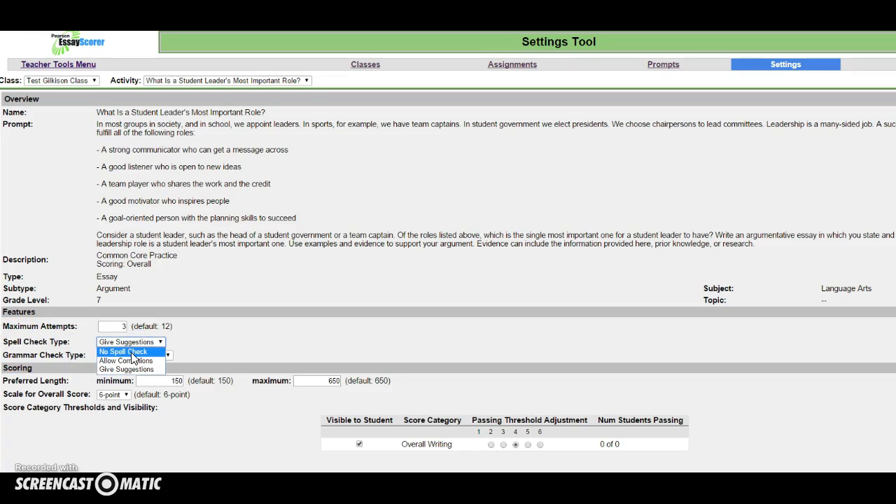
left_click(112, 351)
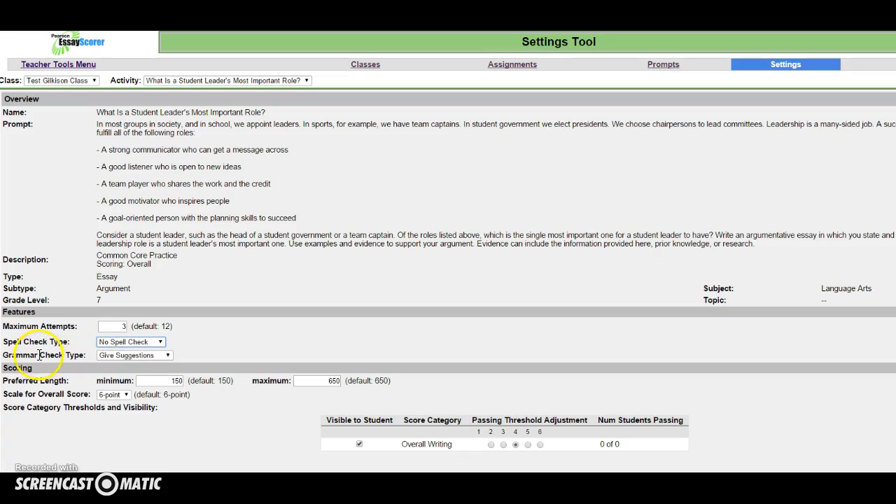
left_click(106, 357)
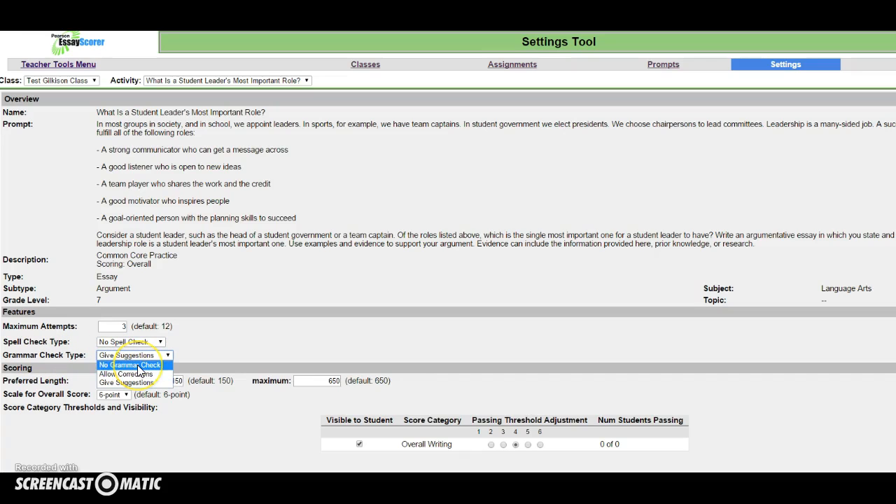
left_click(138, 365)
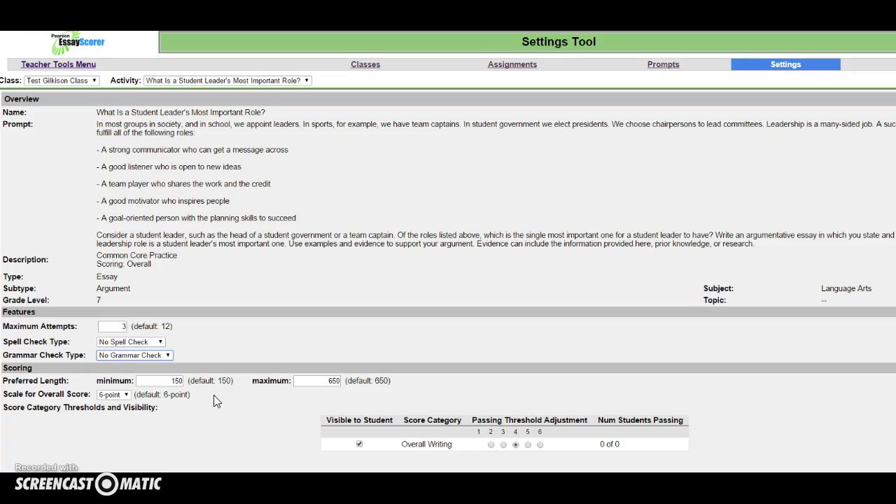
Save the activity settings and return to the Teacher Tools Menu
left_click(183, 383)
left_click(103, 456)
left_click(362, 450)
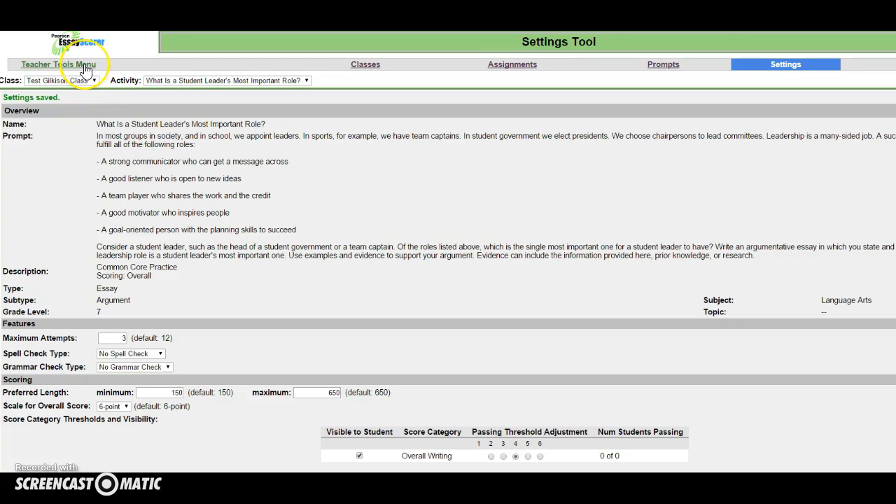
left_click(56, 66)
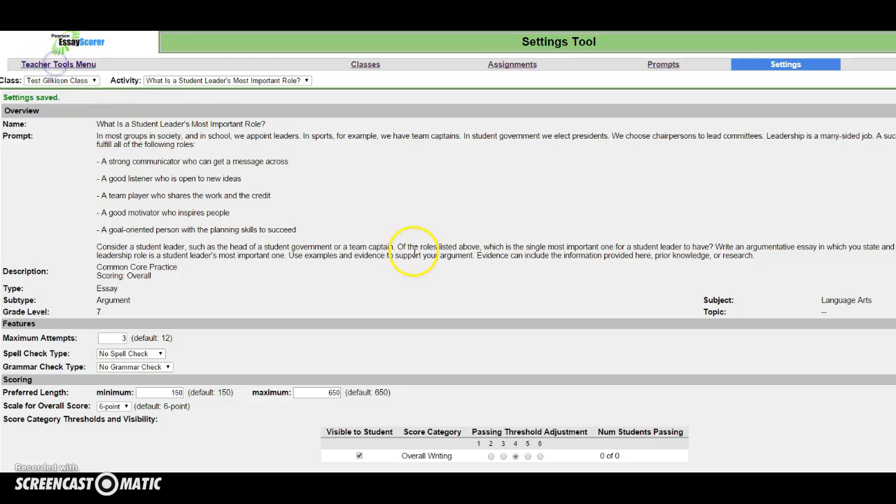